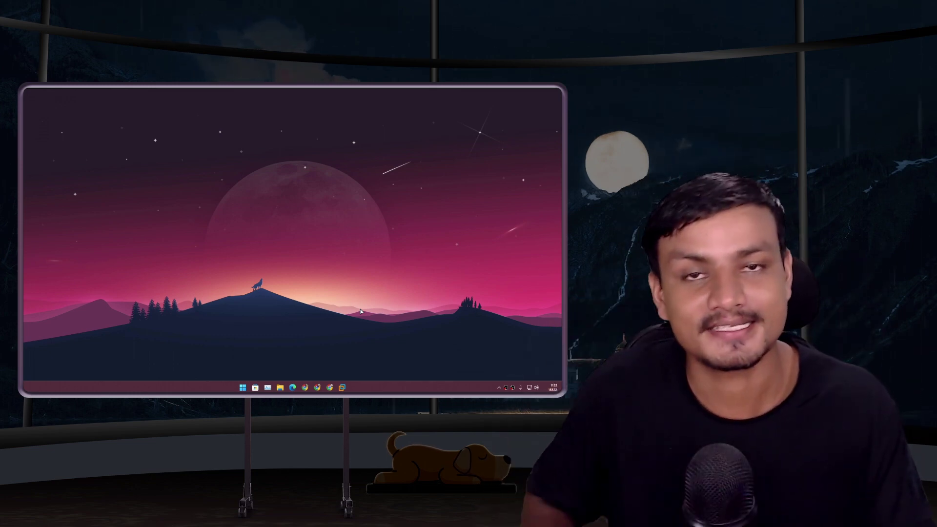
Step: Bring up the FydeOS v15.0 release page in Edge and browse its What's new screenshots
click(292, 387)
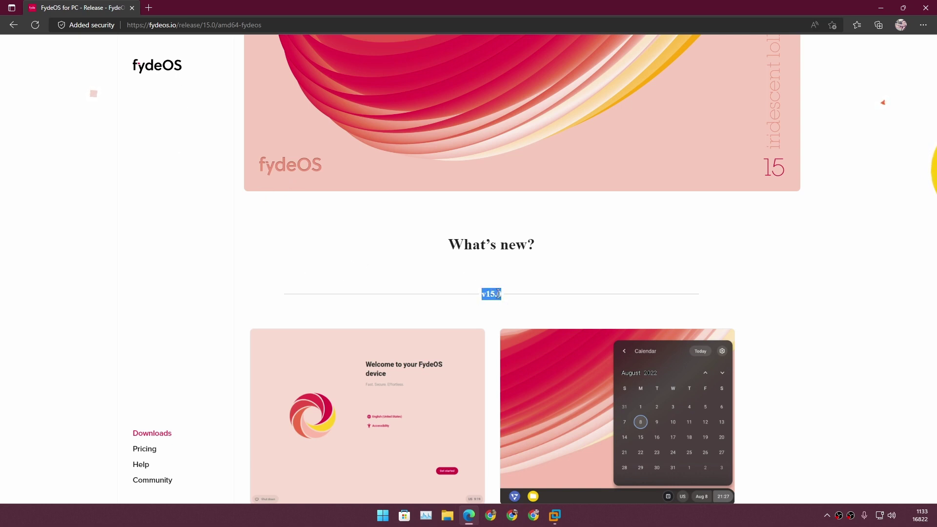
scroll(498, 311, down, 1)
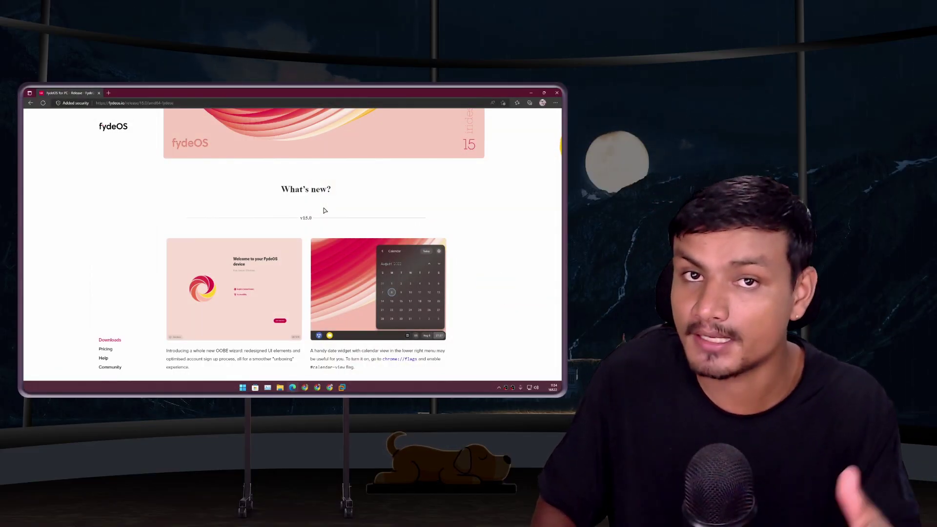
scroll(516, 243, up, 1)
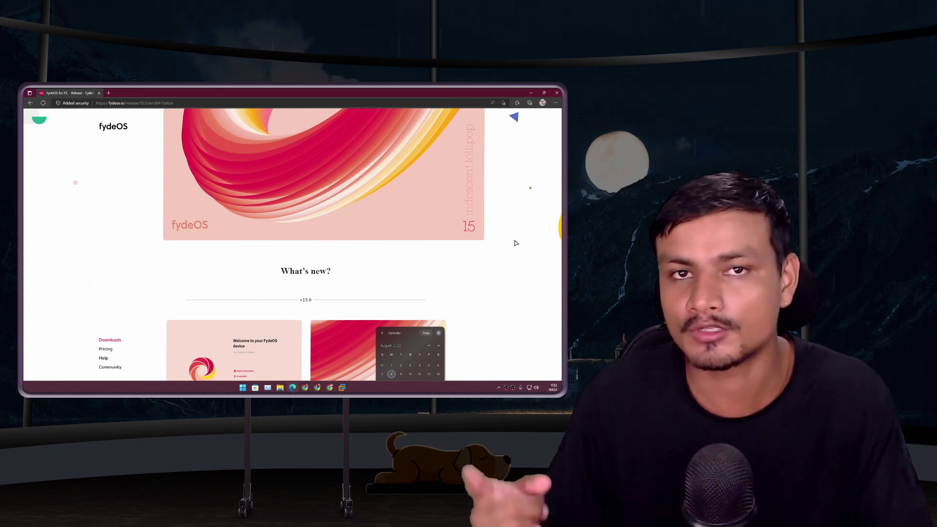
scroll(515, 243, down, 10)
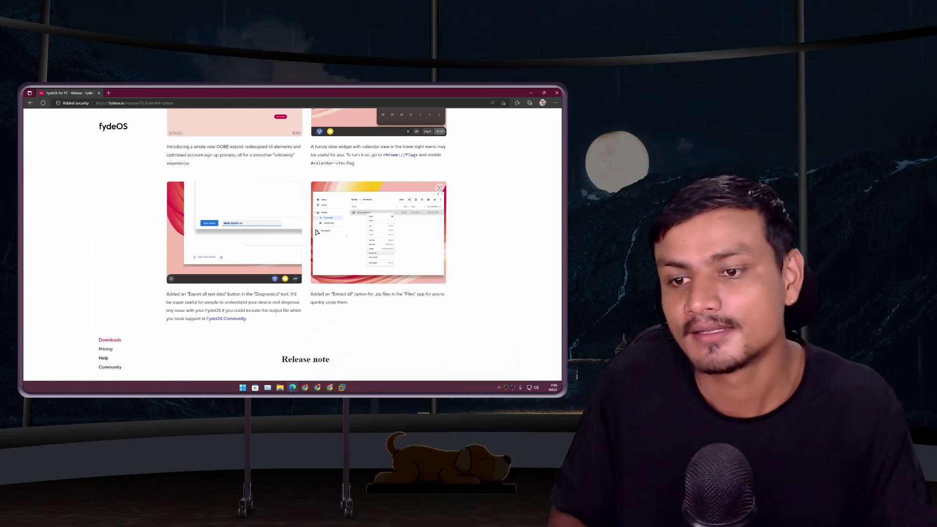
scroll(316, 233, down, 3)
scroll(311, 246, up, 5)
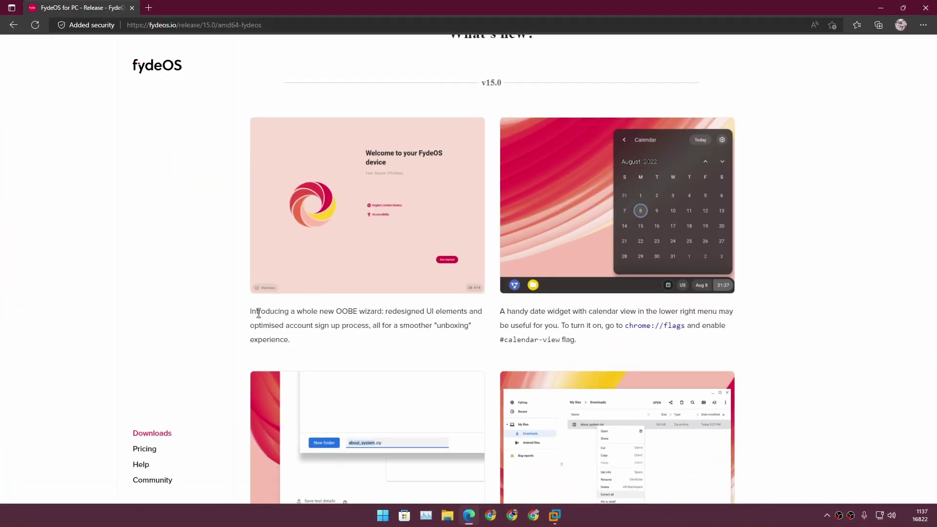
Step: Scroll past the OOBE caption and Release note heading to the Open GApps known issues
drag(259, 315, 413, 326)
click(426, 277)
scroll(623, 301, down, 6)
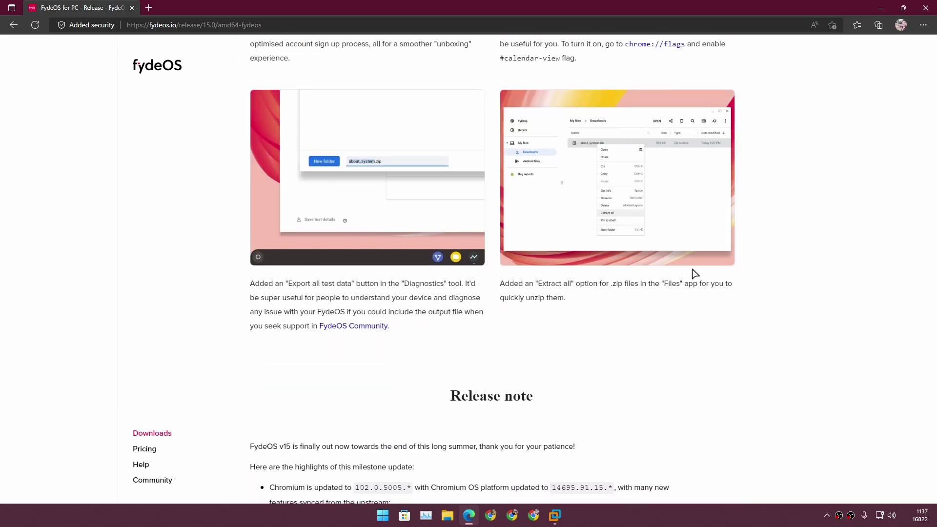
scroll(695, 273, down, 5)
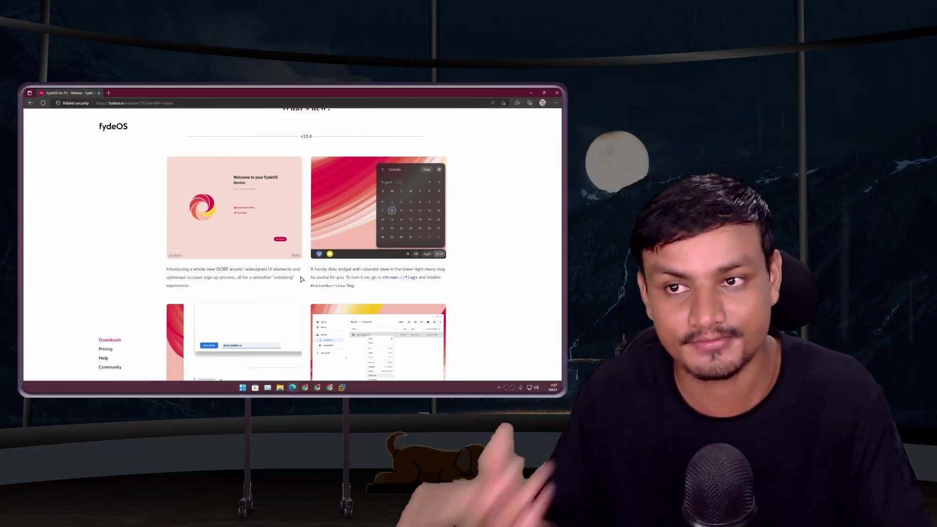
scroll(305, 259, down, 2)
scroll(313, 215, up, 2)
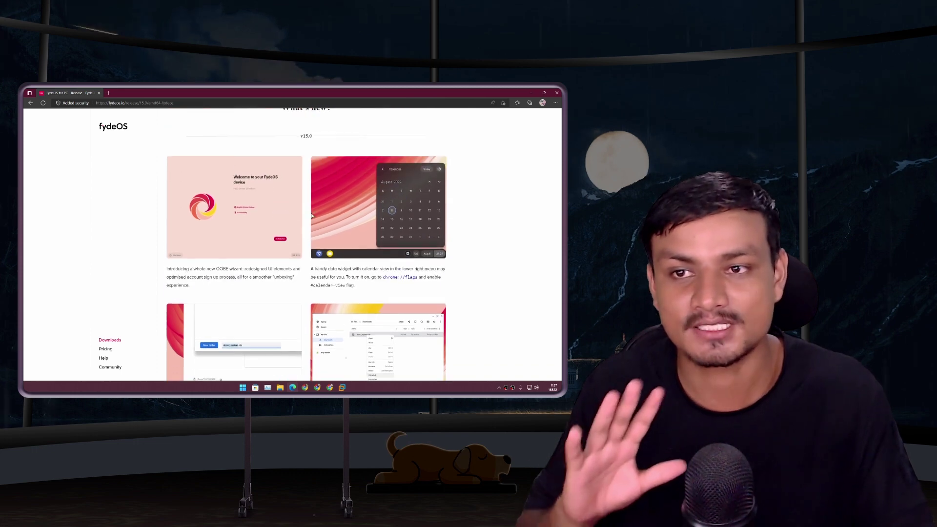
scroll(314, 234, down, 3)
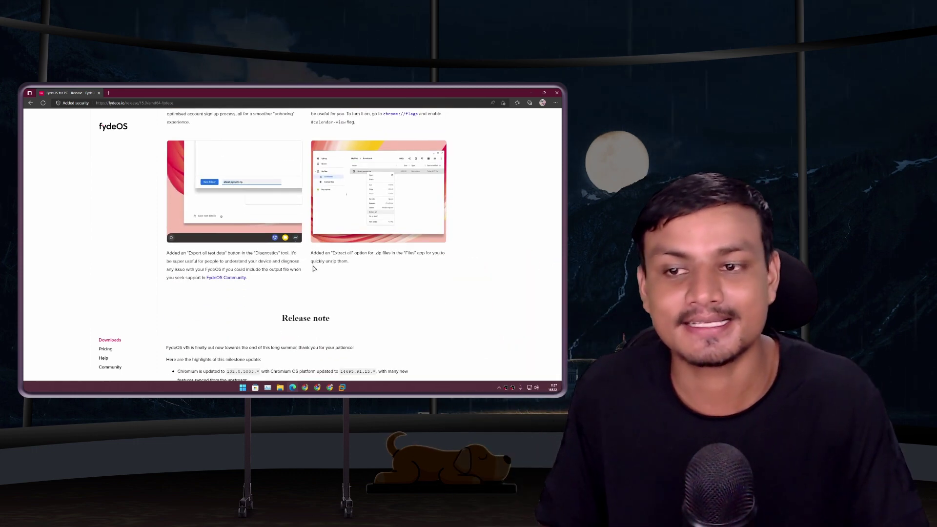
scroll(314, 269, down, 2)
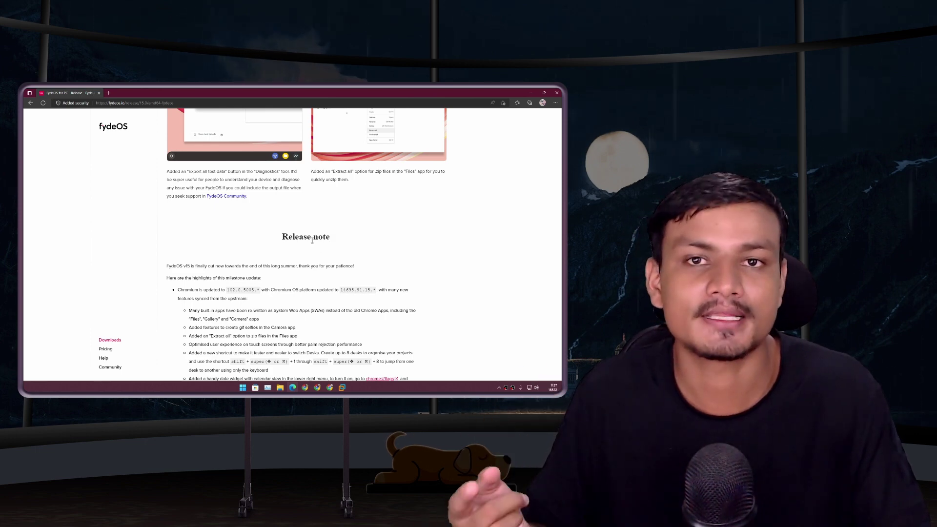
scroll(303, 237, up, 2)
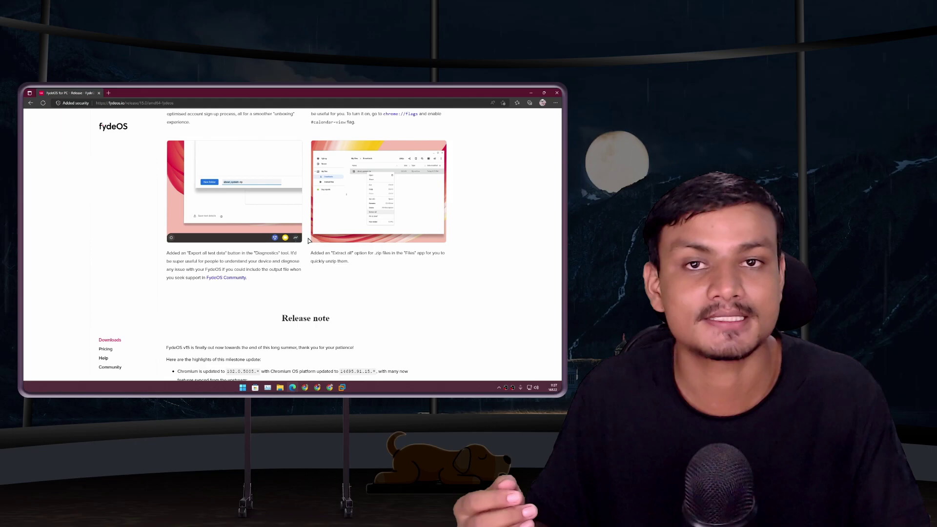
scroll(293, 244, down, 6)
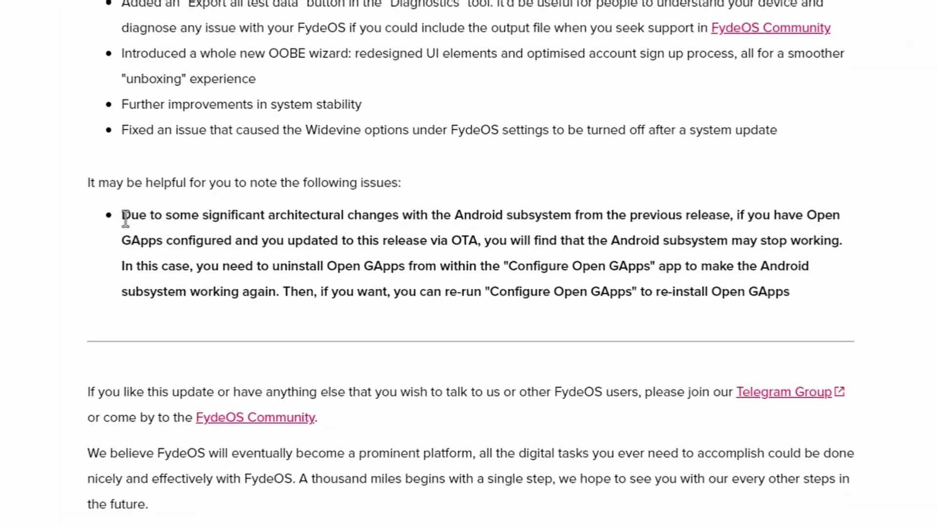
Step: Read the known issue advising uninstalling Open GApps via Configure Open GApps, then scroll back
drag(178, 266, 402, 294)
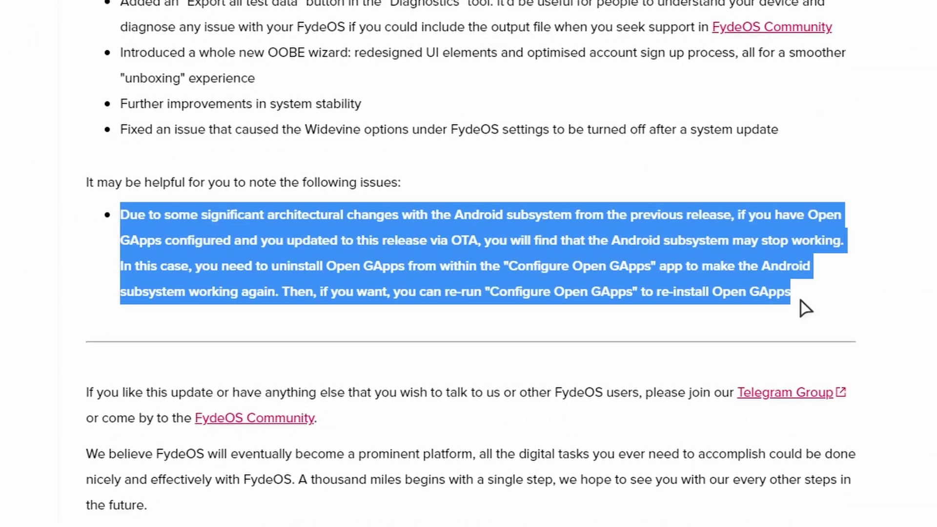
click(416, 271)
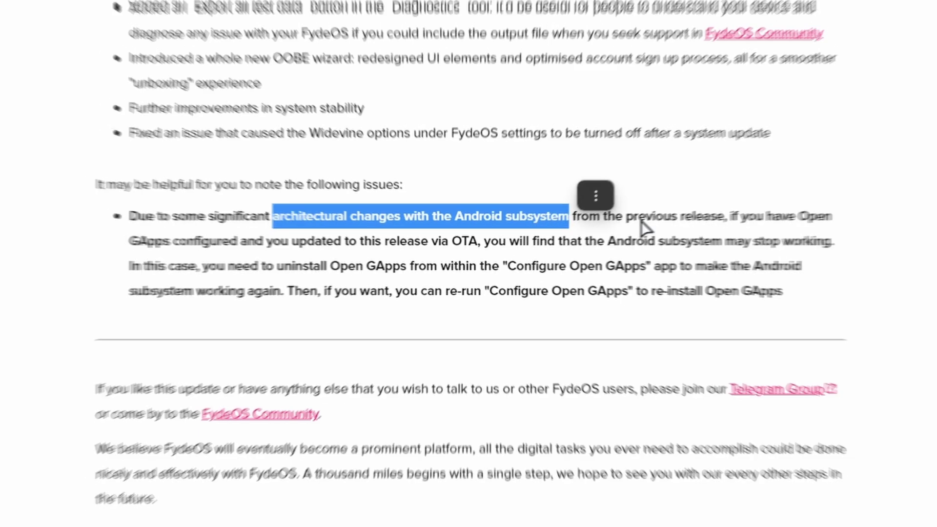
click(637, 263)
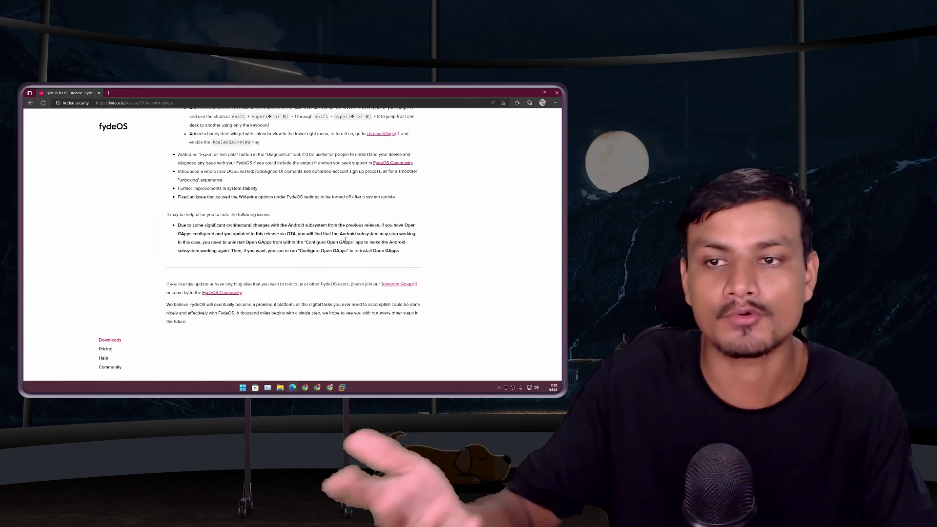
scroll(356, 241, down, 1)
drag(400, 210, 185, 186)
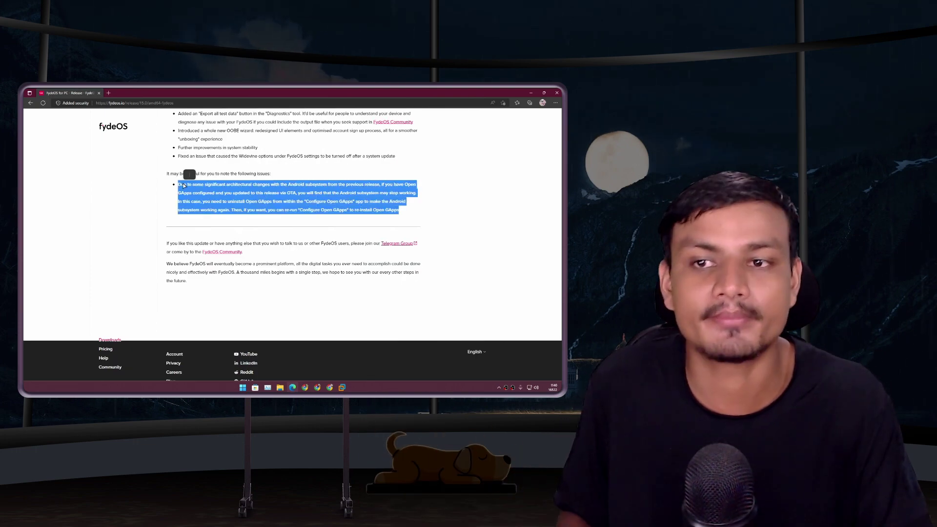
Step: Scroll through the Release note highlights list and back up to the What's new screenshots
scroll(314, 200, up, 5)
scroll(315, 201, up, 3)
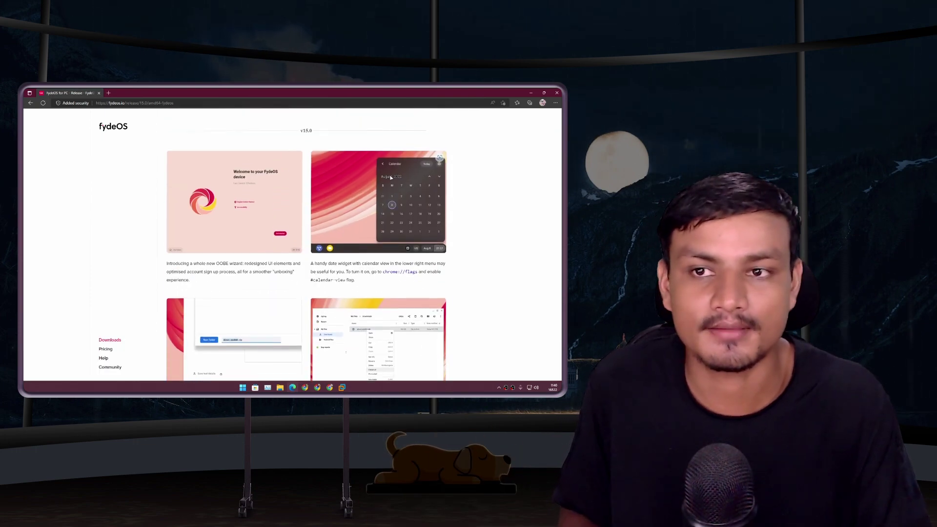
scroll(315, 200, down, 5)
scroll(247, 198, up, 3)
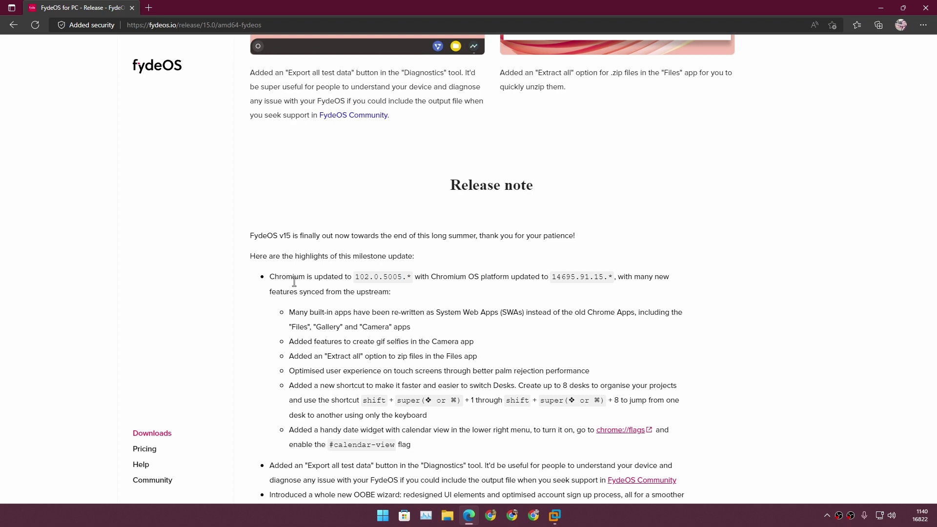
scroll(366, 292, up, 8)
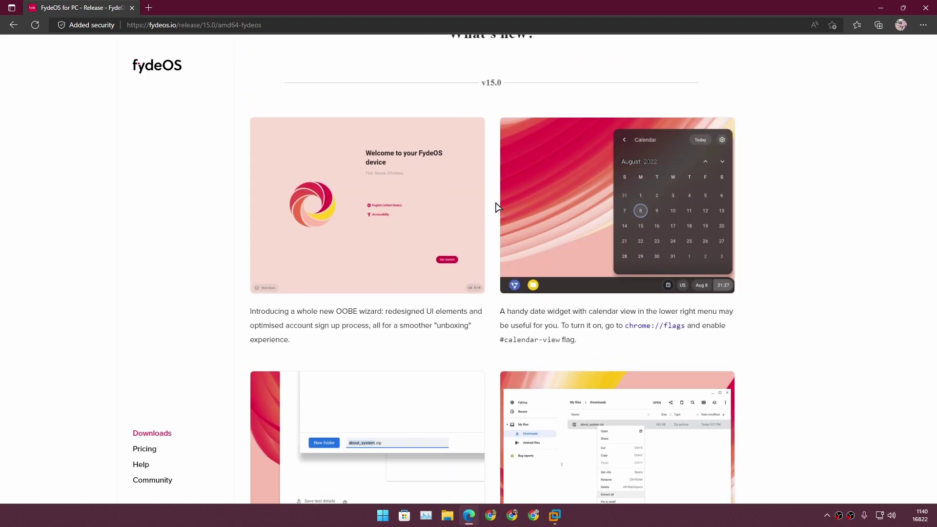
scroll(502, 197, up, 7)
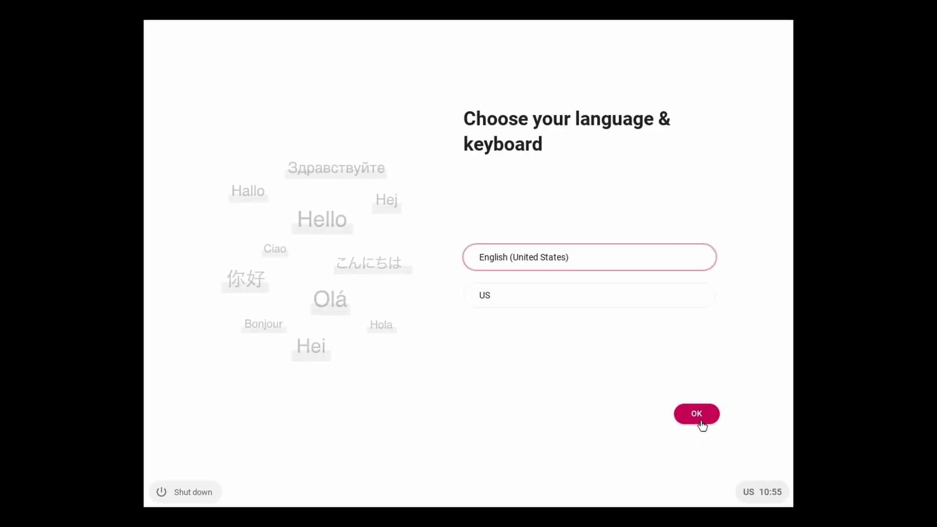
Step: Confirm English (United States) with the US keyboard and continue to the sign-in screen
click(701, 421)
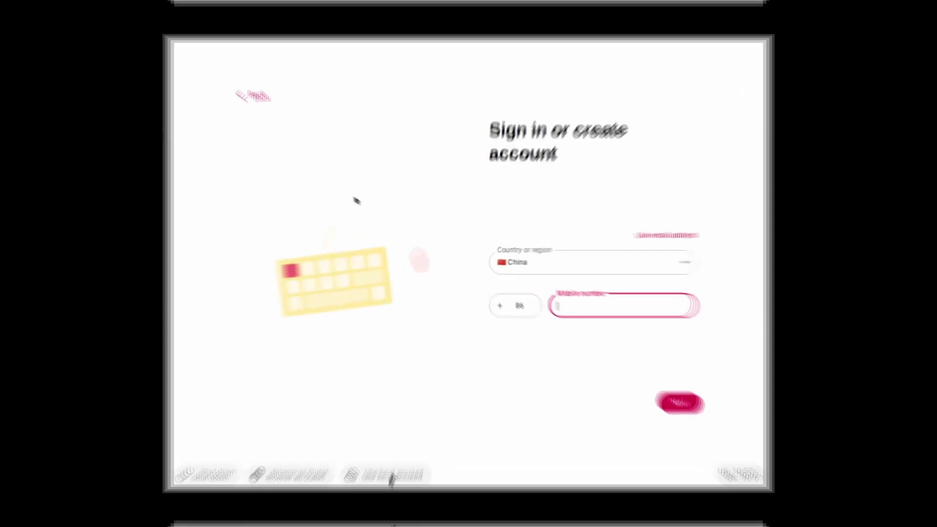
Step: Choose Use local account instead of signing in and finish setup to the desktop
click(253, 343)
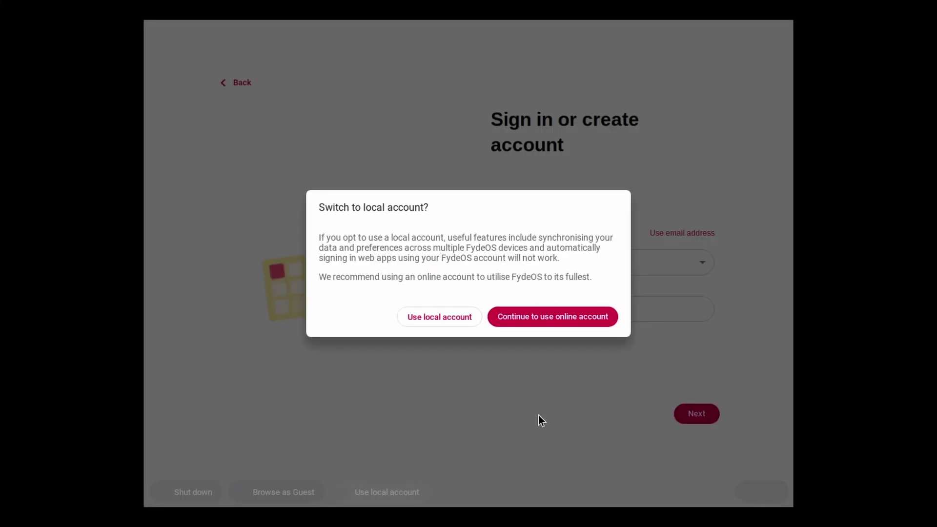
click(434, 319)
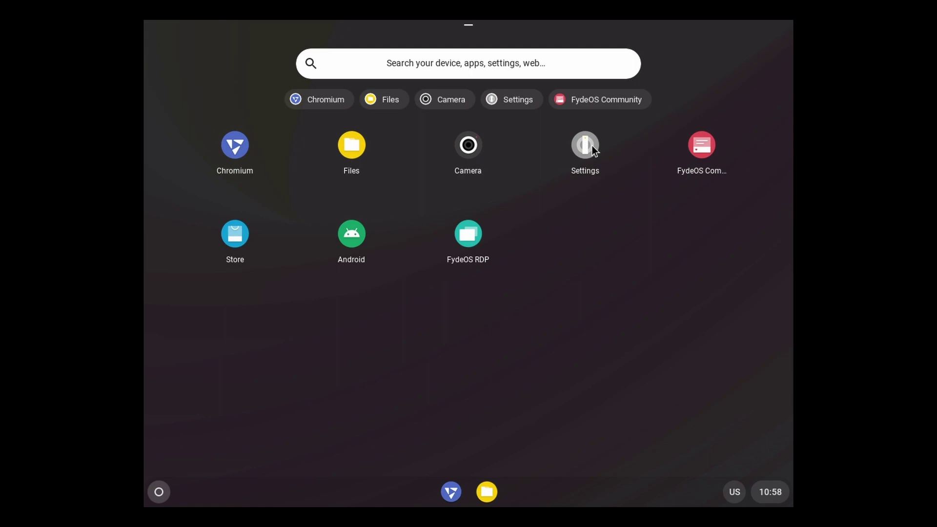
click(592, 145)
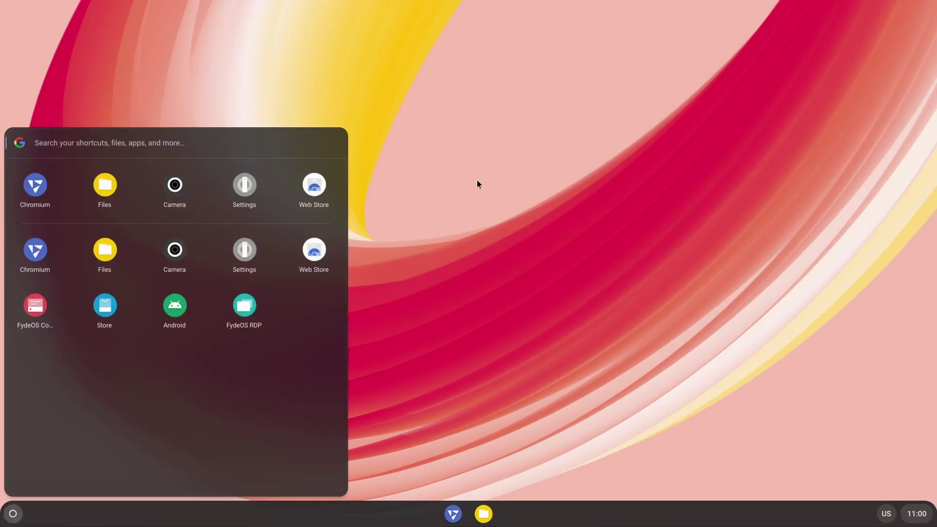
click(481, 310)
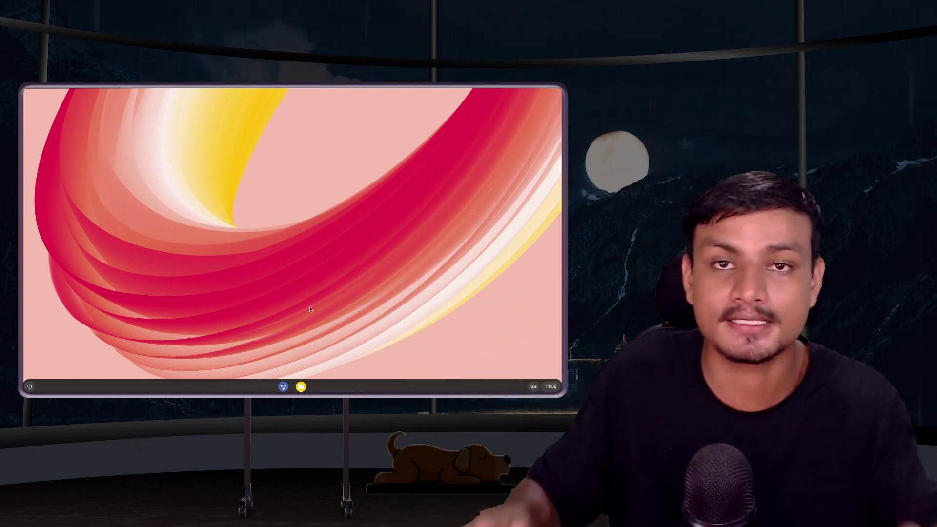
Step: Launch the Android subsystem from the launcher and move its activation dialog aside
key(super)
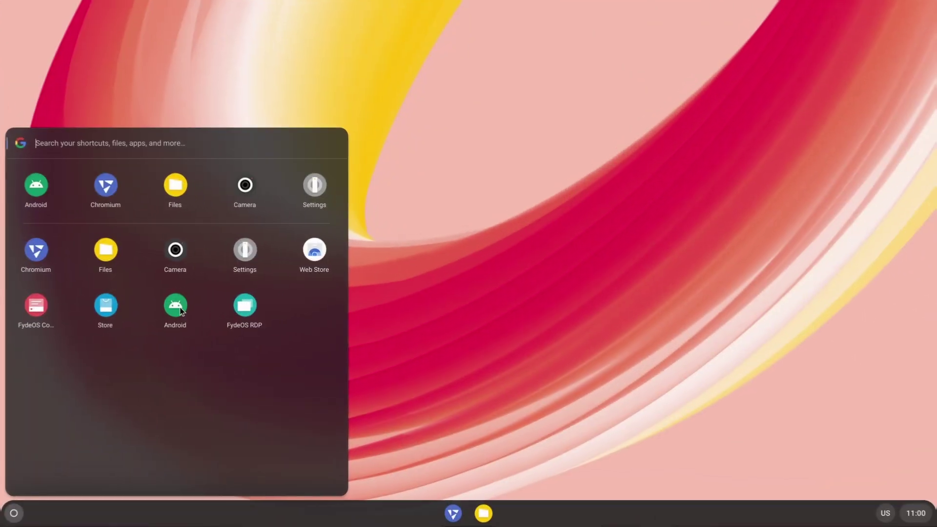
click(127, 267)
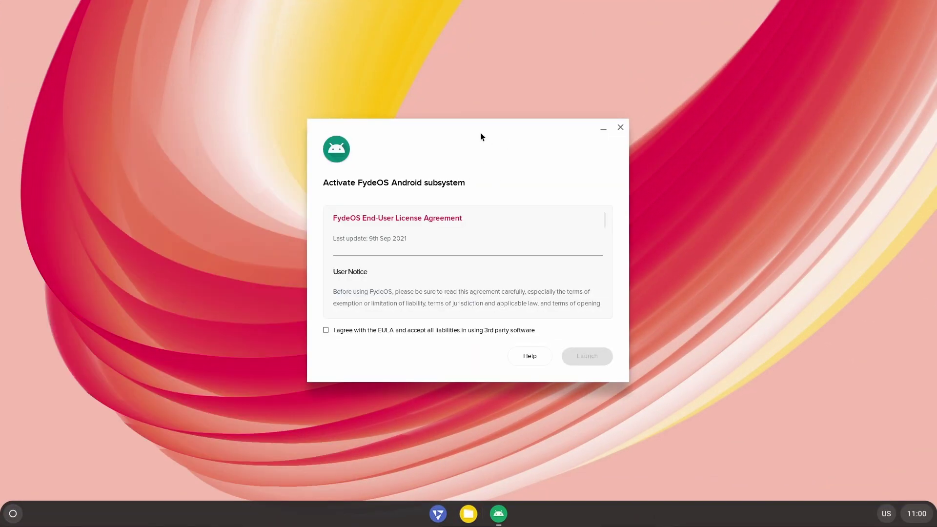
drag(481, 136, 499, 130)
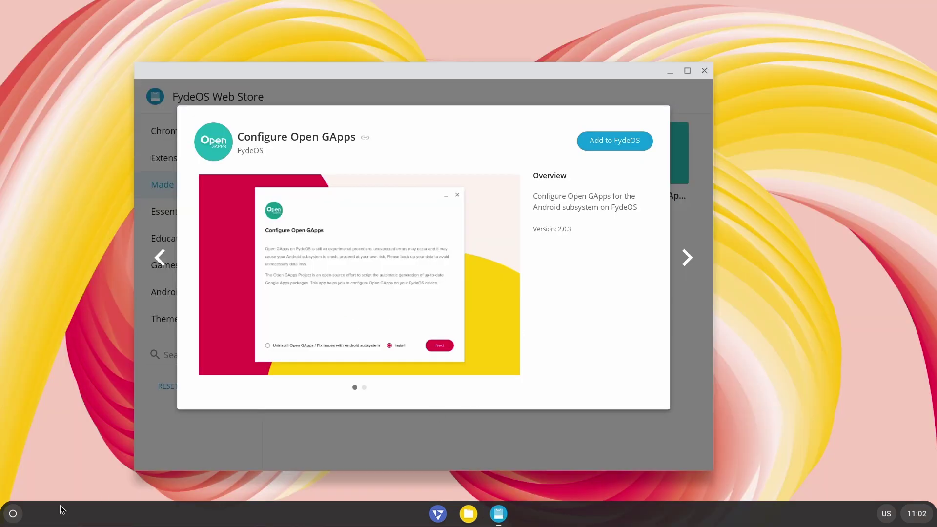
click(13, 514)
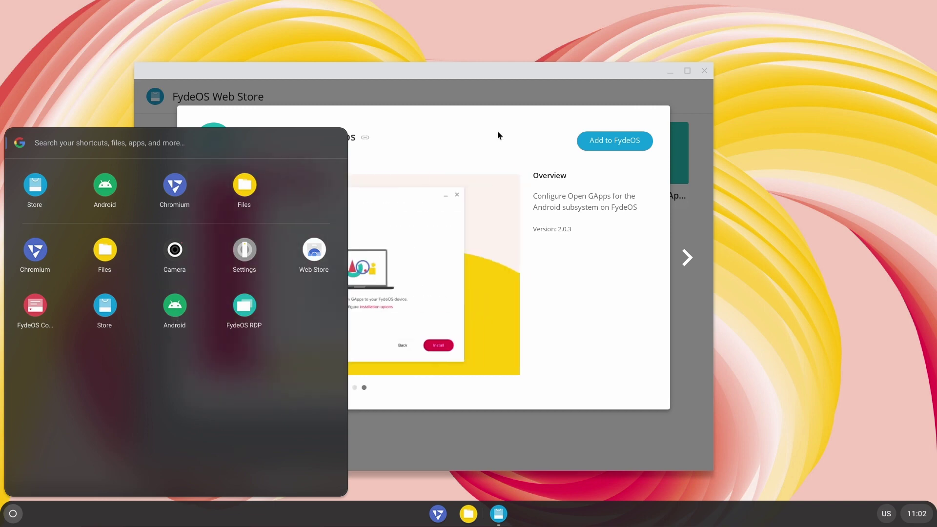
click(499, 135)
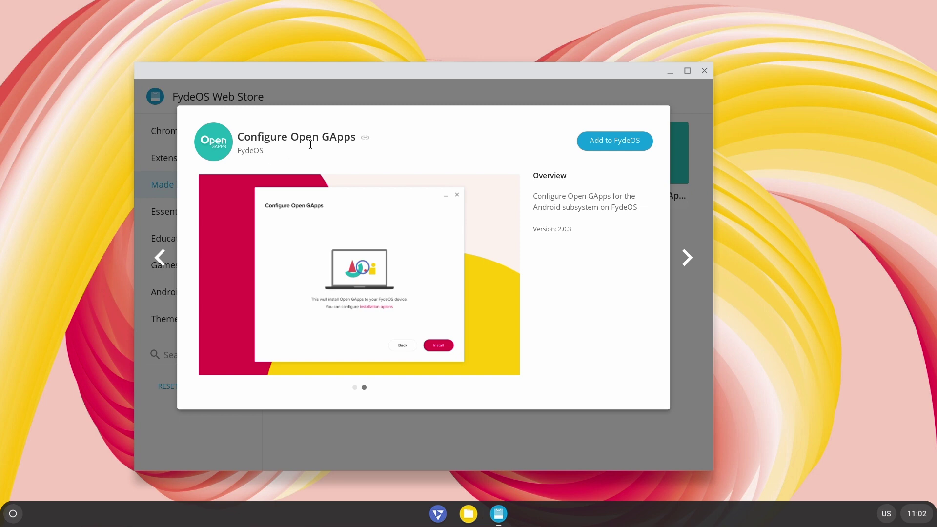
Step: Add Configure Open GApps to FydeOS from its Made by FydeOS Web Store page
click(693, 183)
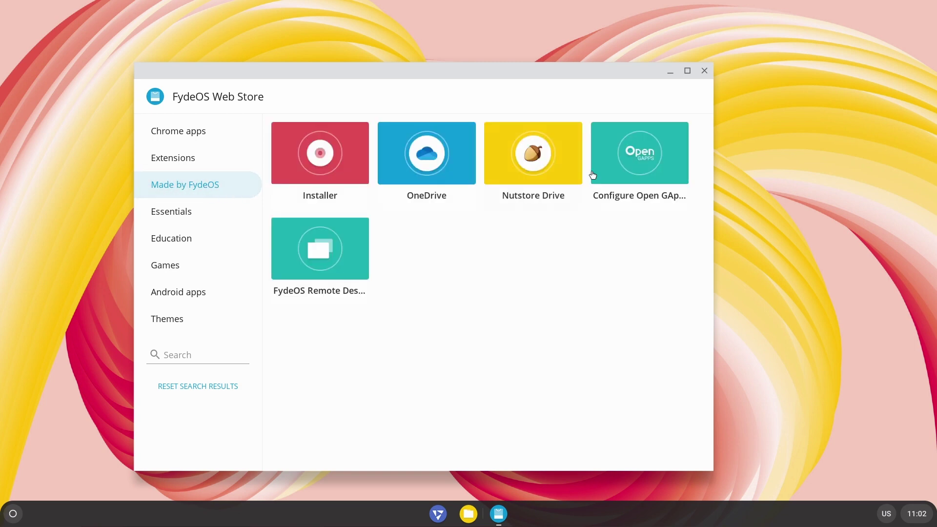
click(637, 202)
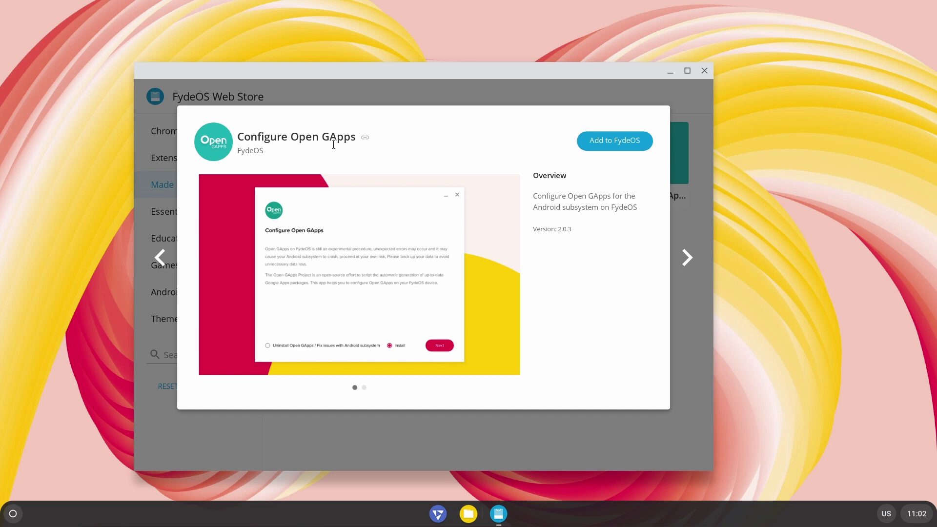
click(649, 140)
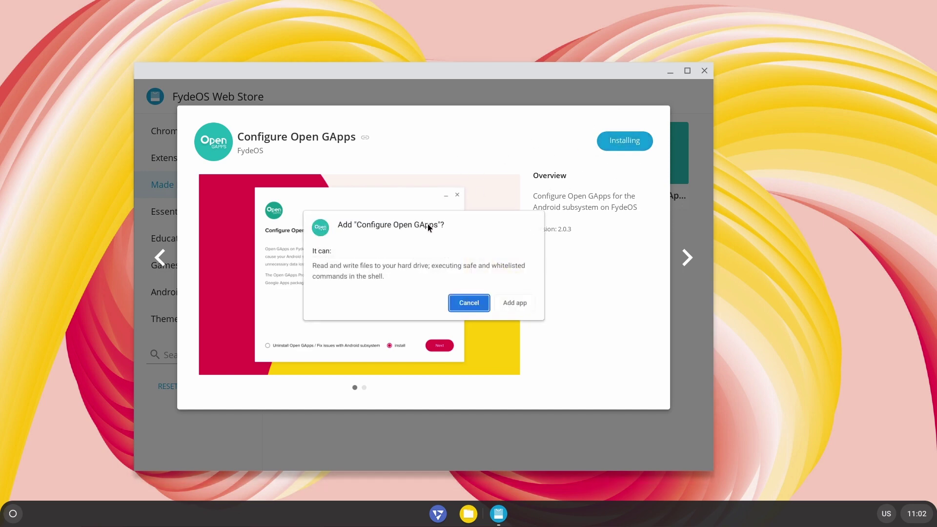
click(518, 307)
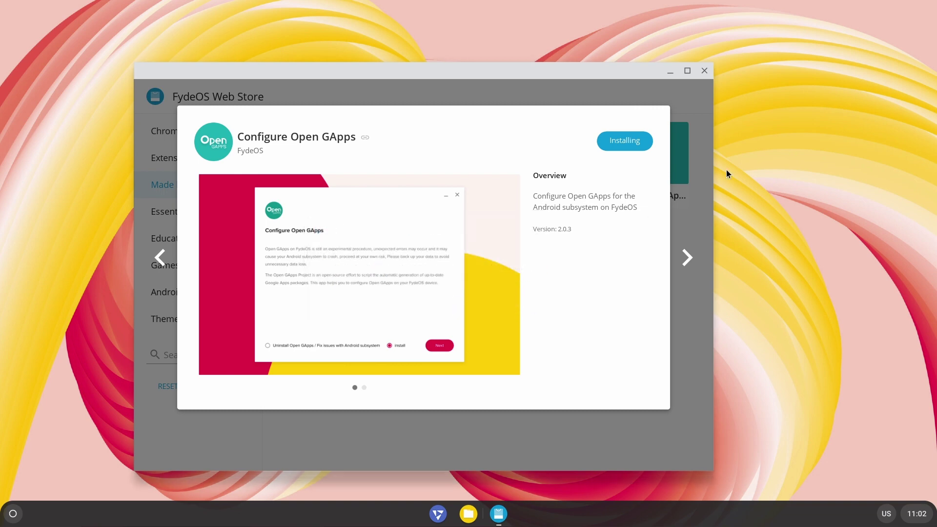
click(689, 288)
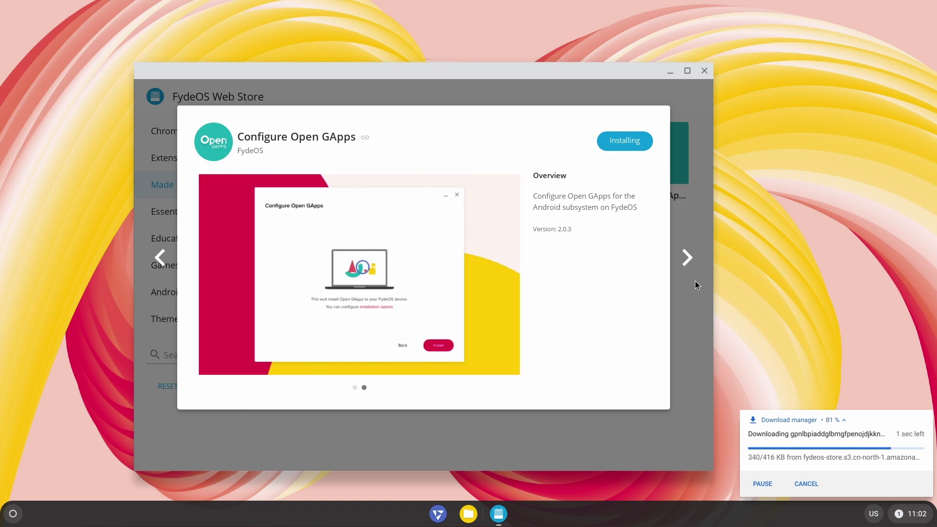
click(684, 219)
Step: Close the Web Store and set the yellow-and-red ribbon wallpaper from Curated by FydeOS
click(704, 72)
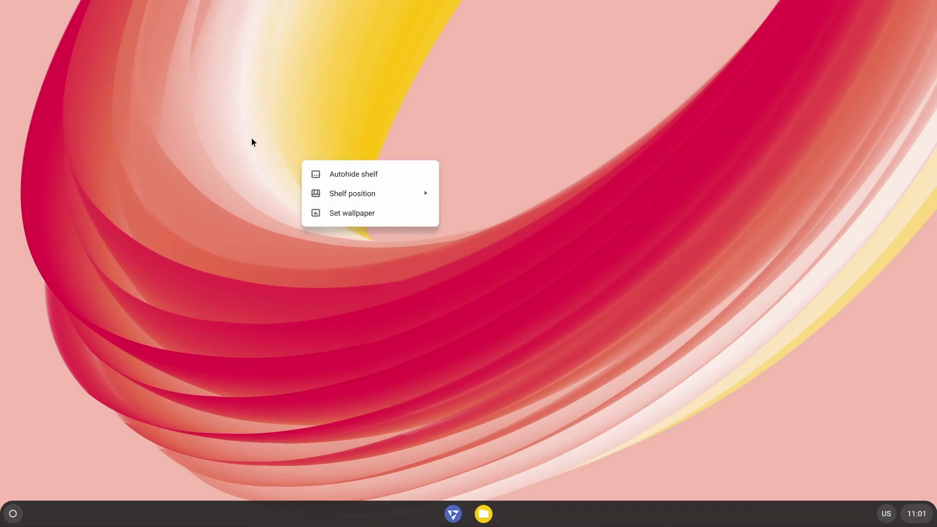
click(353, 214)
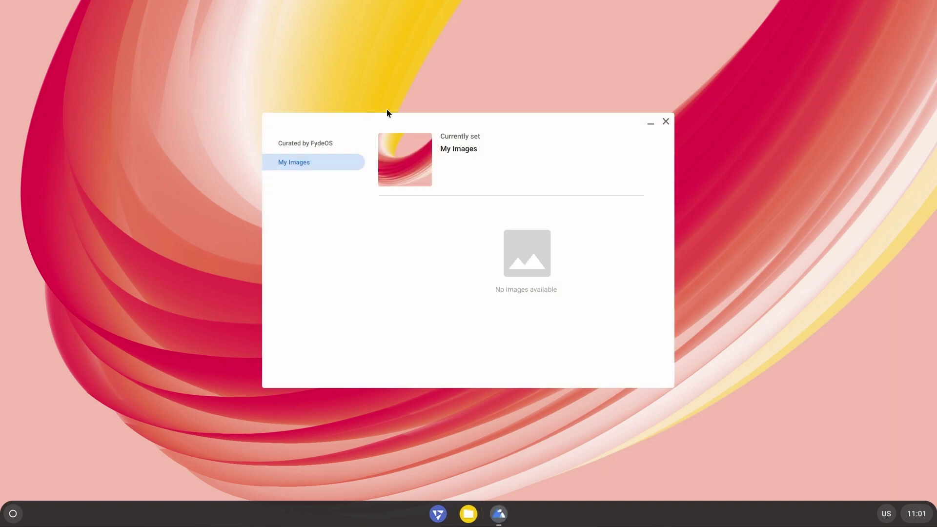
click(318, 147)
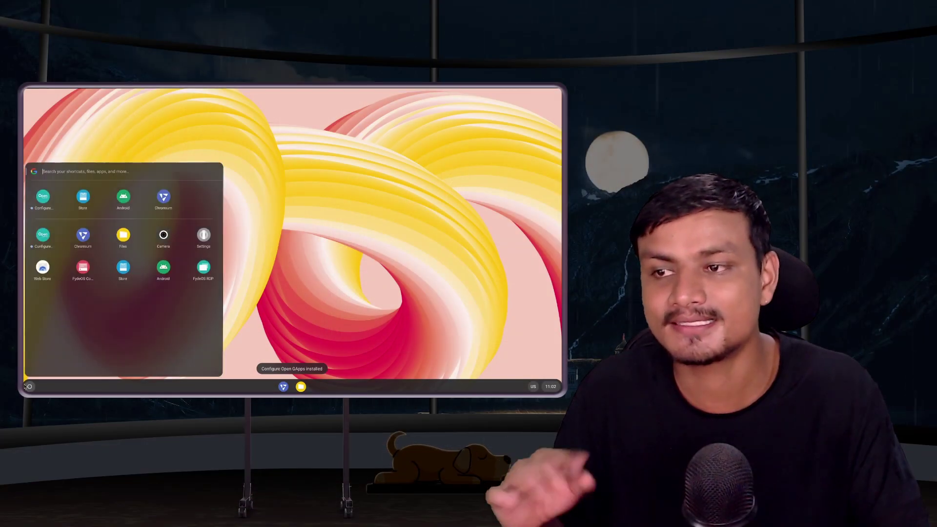
key(super)
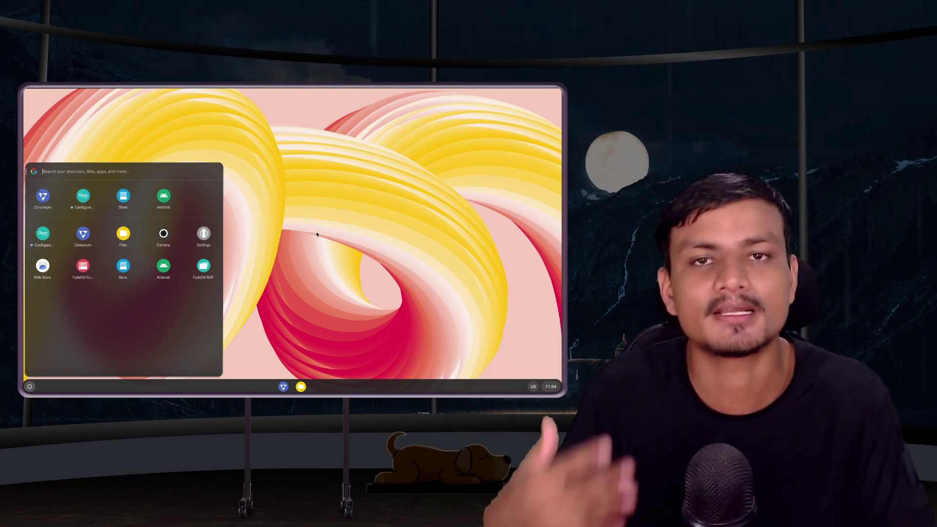
Step: Dismiss the app launcher to reveal the new ribbon wallpaper on the desktop
click(321, 212)
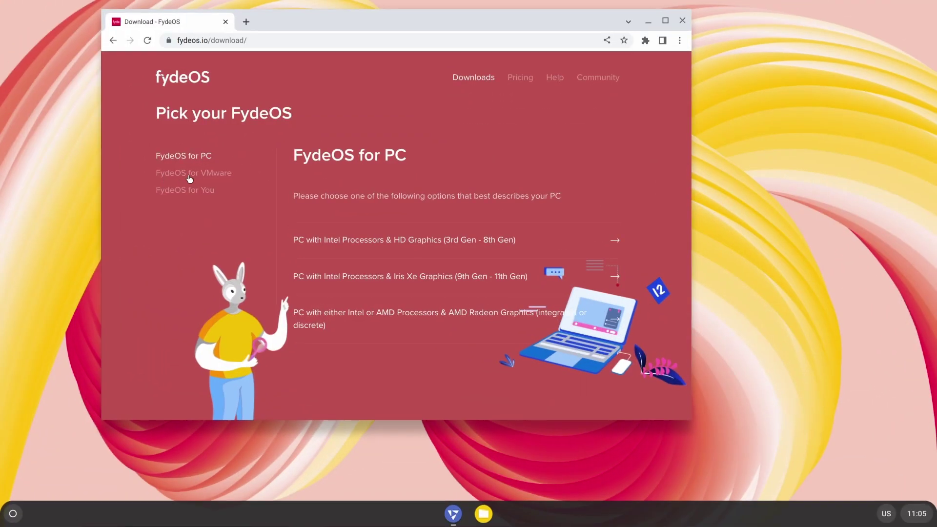
Step: Show the FydeOS for VMware version 15.0 download links on fydeos.io/download
click(193, 174)
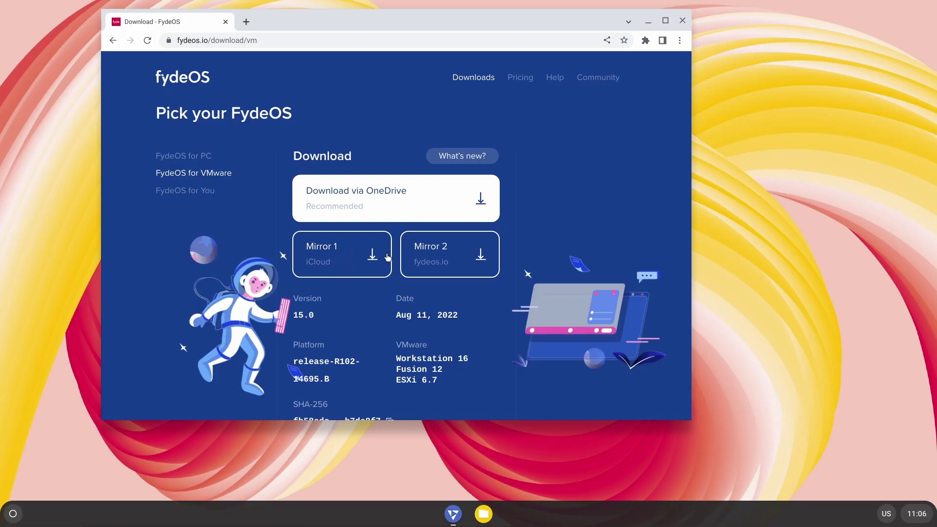